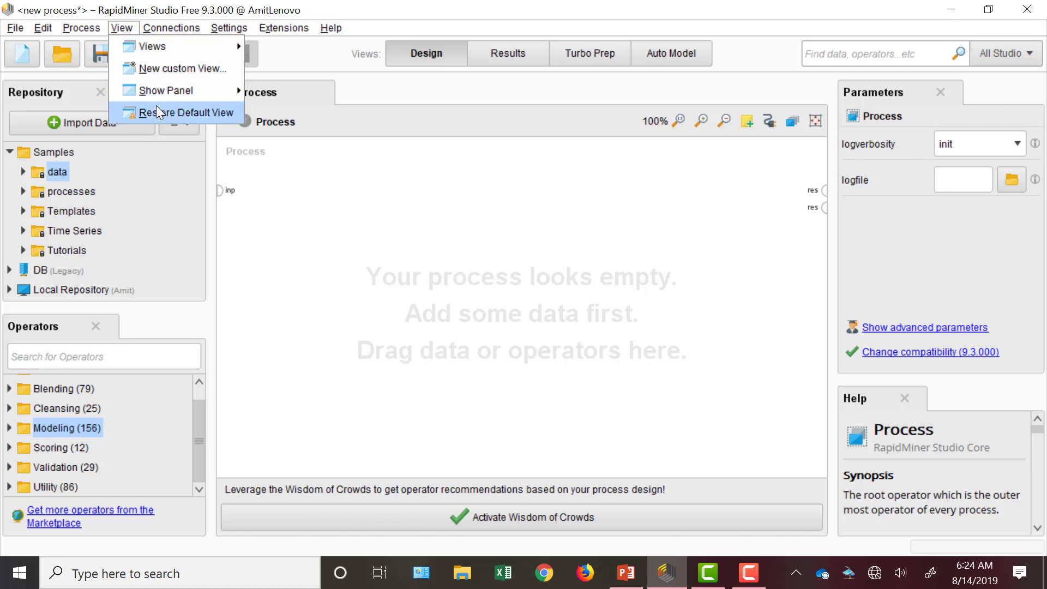
Restore the default view layout of the workspace.
left_click(157, 111)
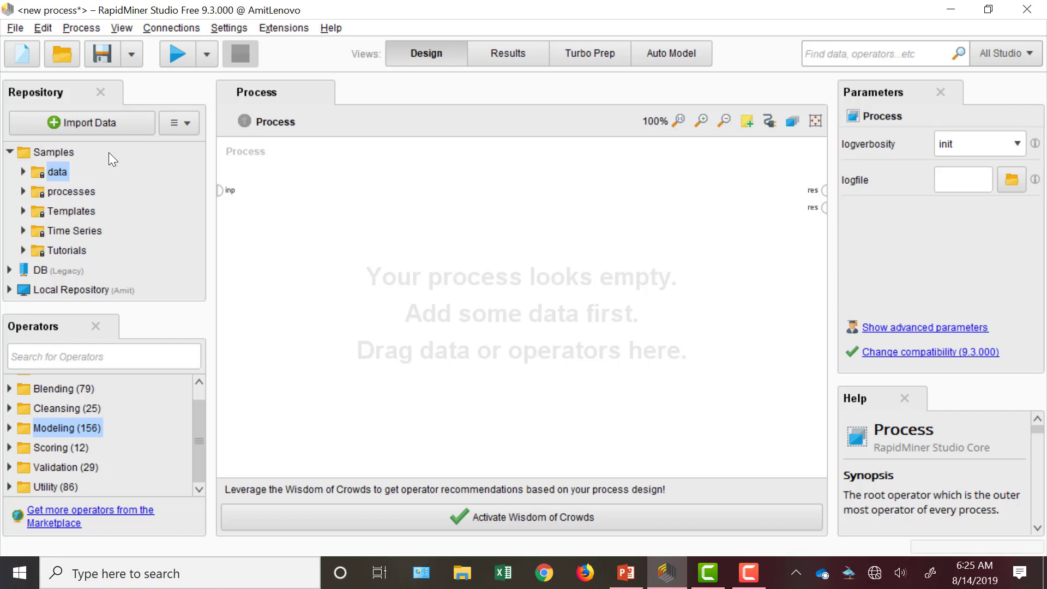
left_click_drag(108, 152, 103, 364)
left_click_drag(39, 427, 36, 417)
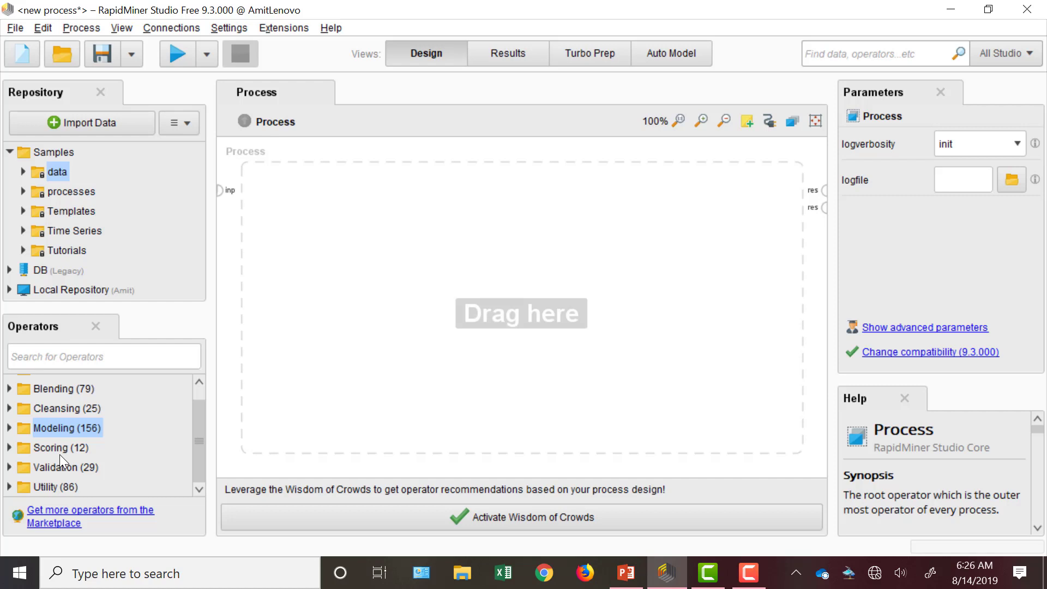
left_click_drag(91, 434, 280, 332)
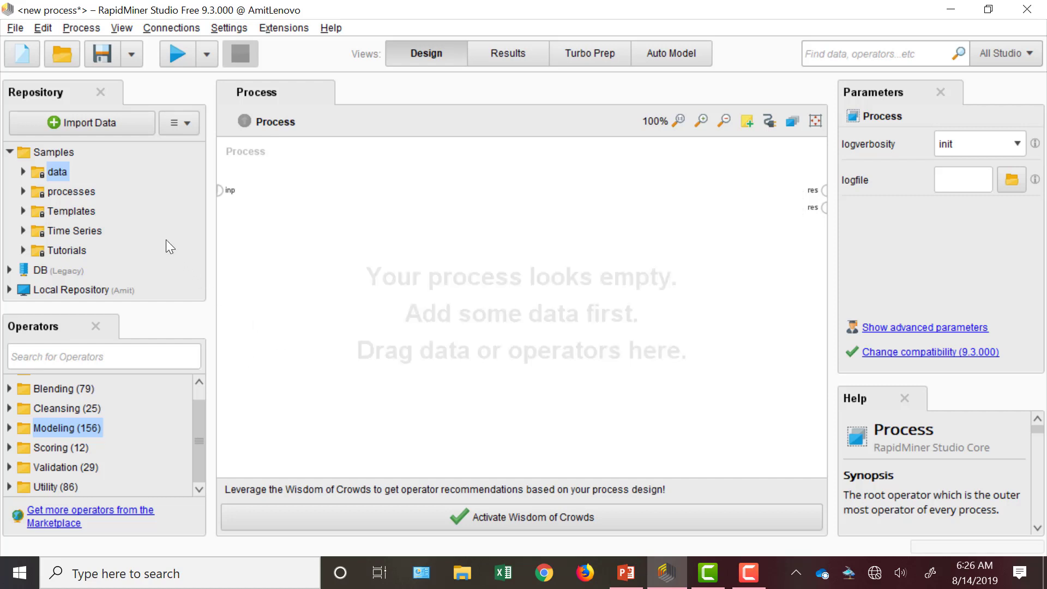
left_click_drag(166, 427, 565, 358)
Add the Sonar dataset from the Samples data folder to the empty process.
left_click(23, 171)
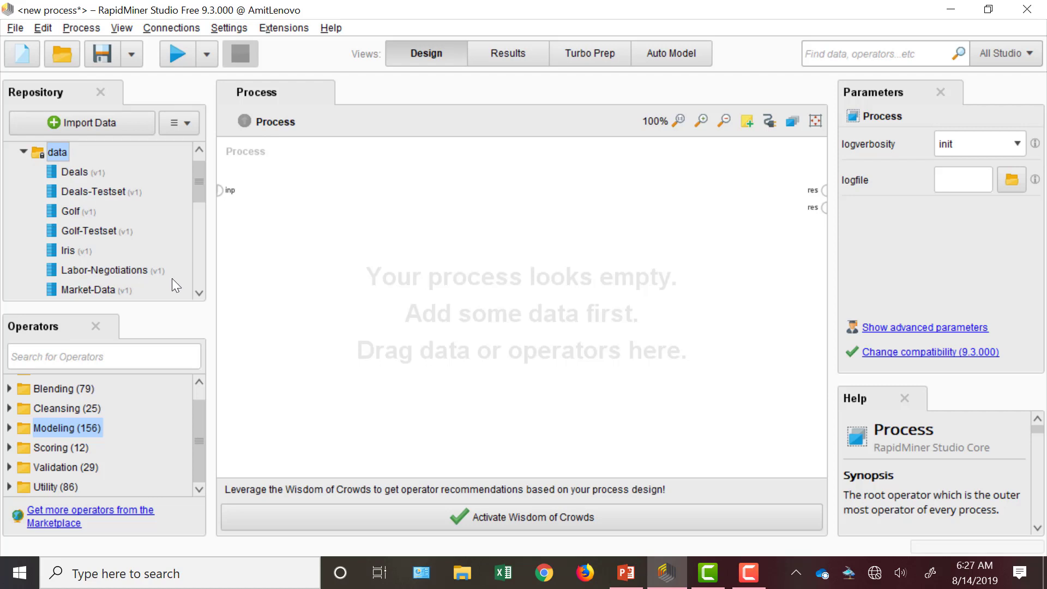
left_click_drag(200, 291, 200, 291)
mouse_move(83, 251)
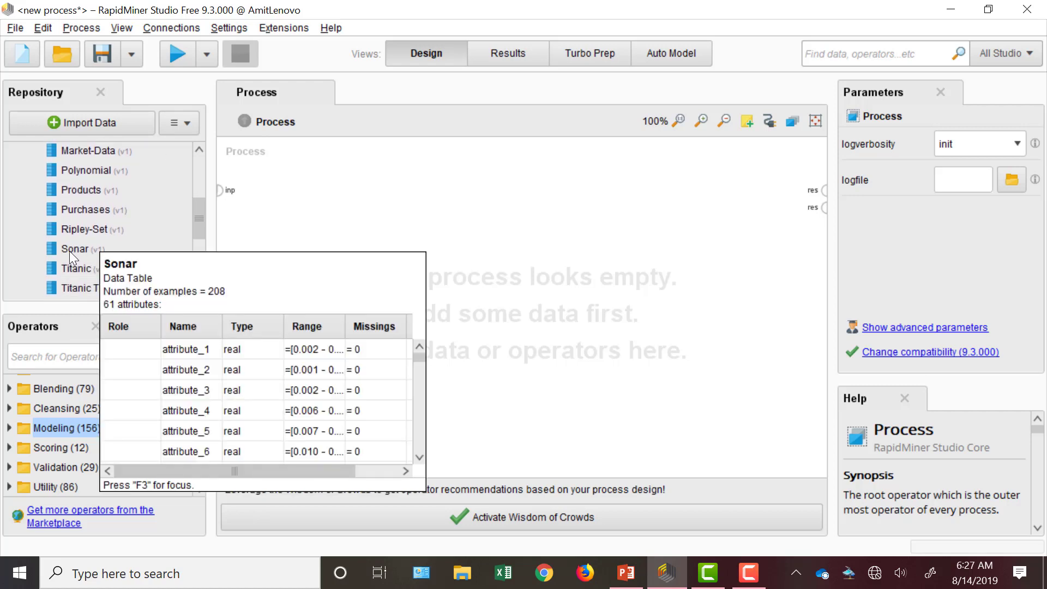
left_click_drag(70, 251, 307, 218)
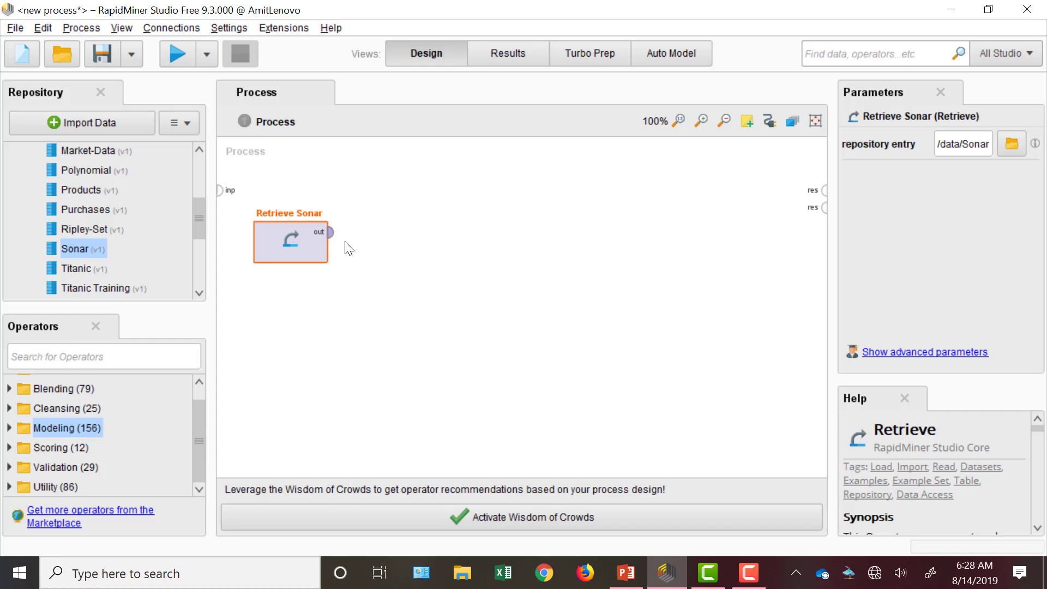
Connect the Retrieve Sonar output to the first result port of the process.
mouse_move(336, 240)
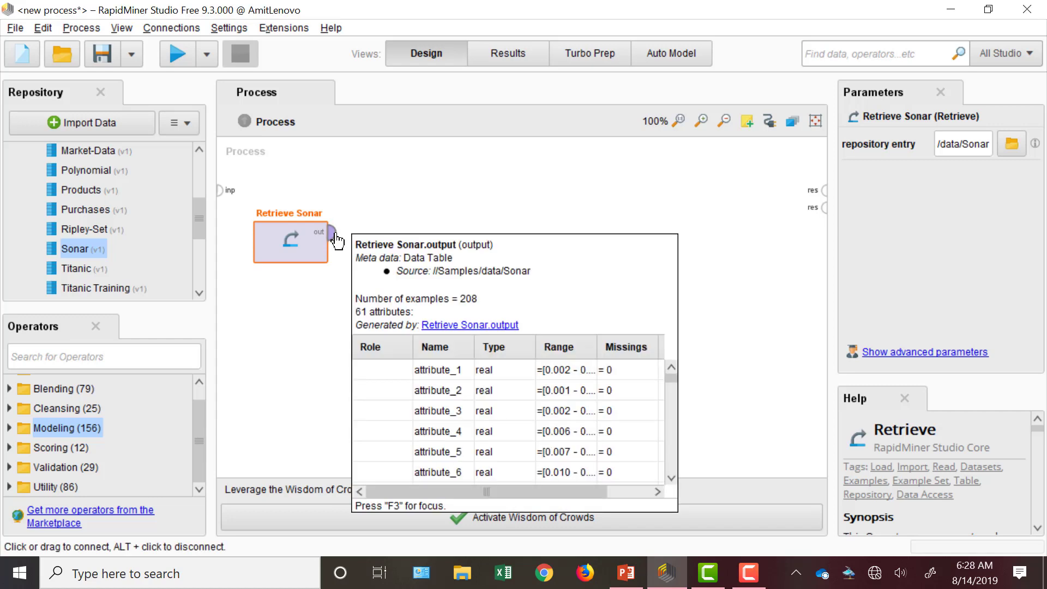
left_click(334, 234)
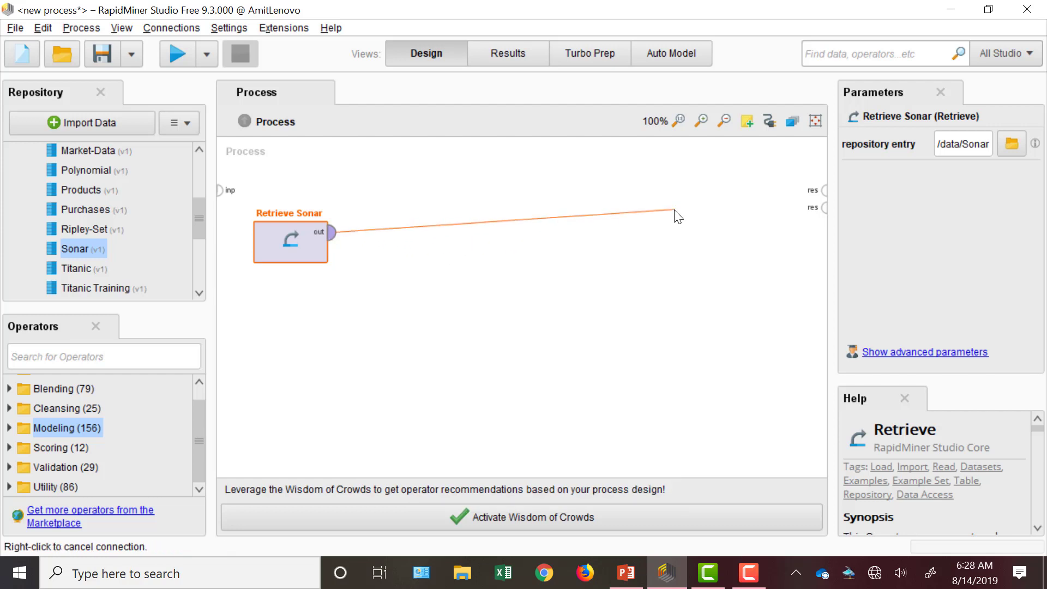
left_click(824, 197)
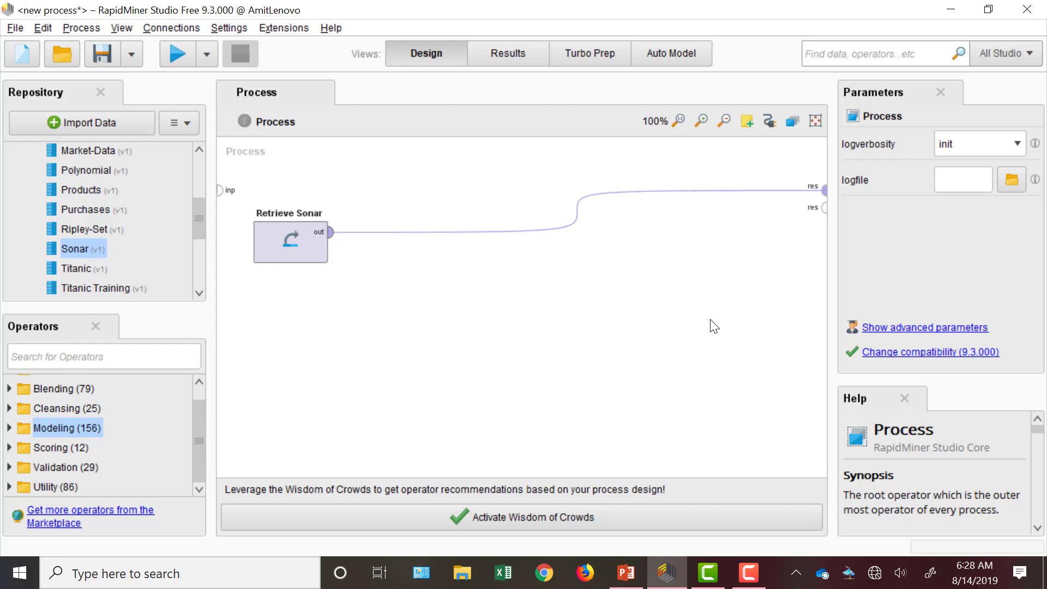
Run the process, examine the Sonar data table across its attributes and its statistics, and return to the process design.
left_click(177, 50)
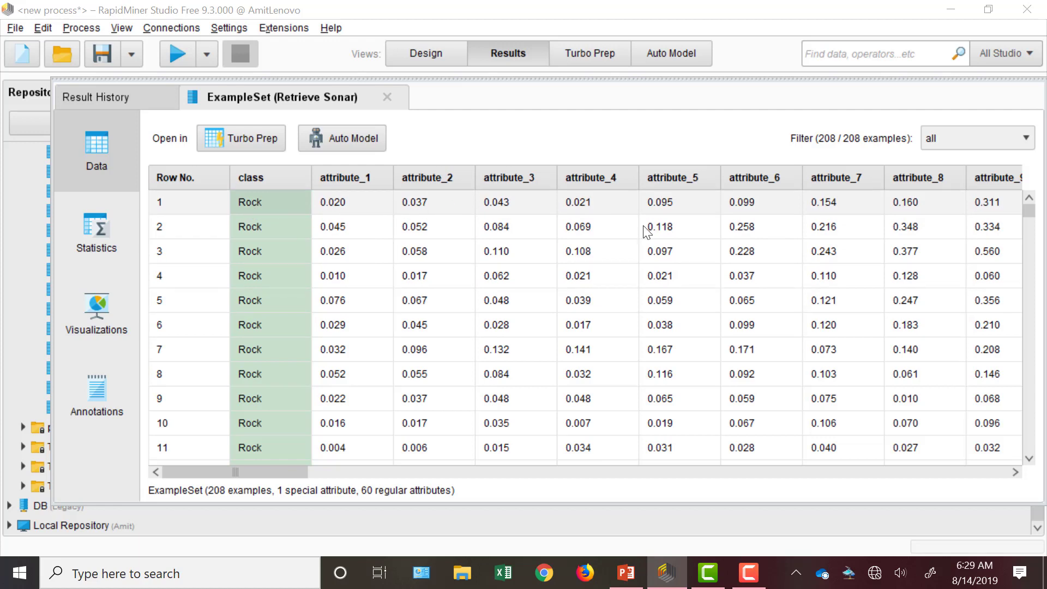
left_click(999, 467)
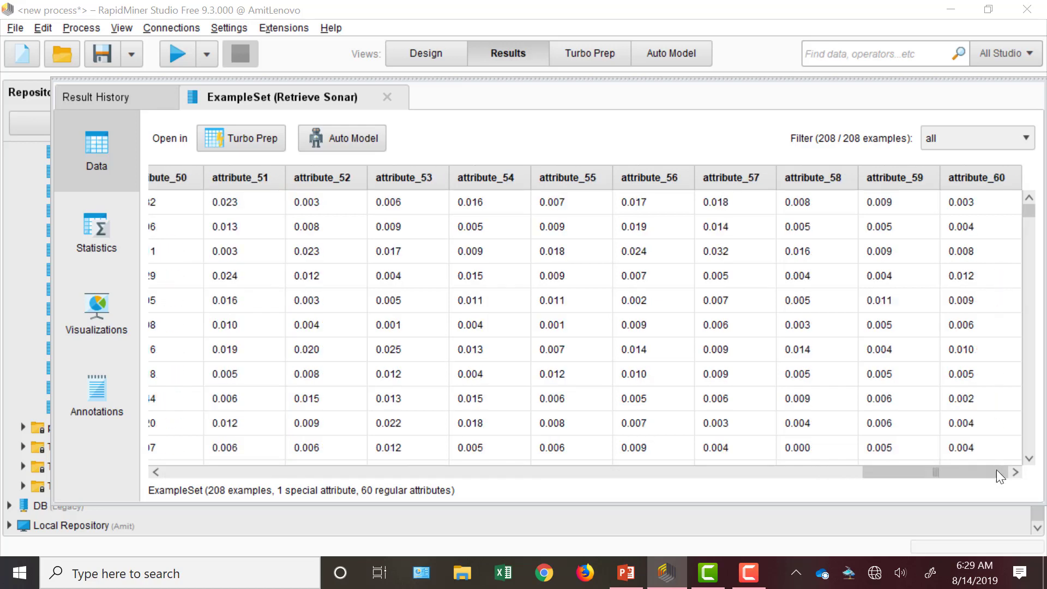
left_click(168, 472)
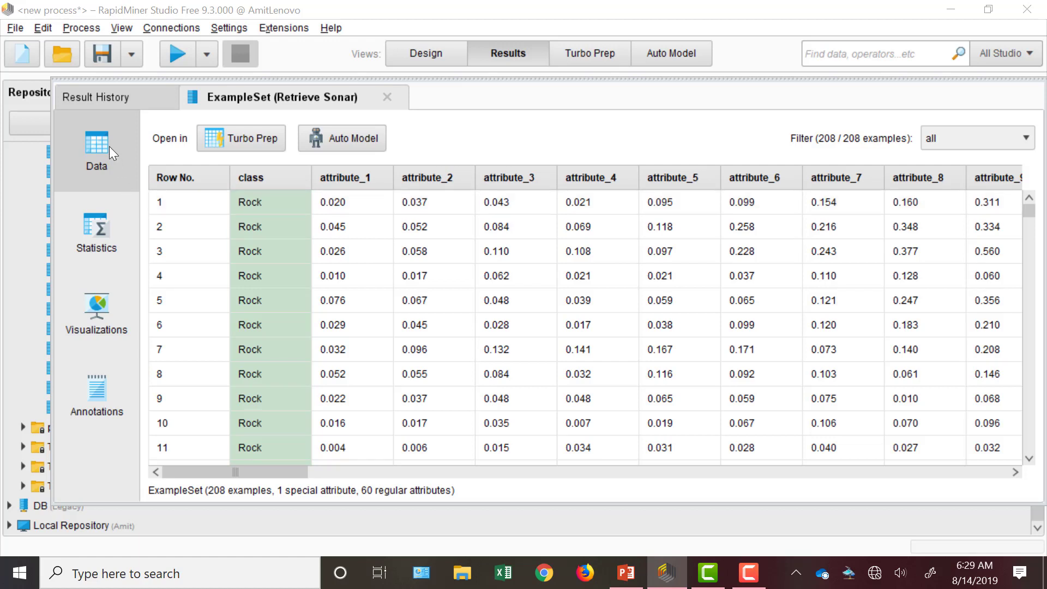
left_click(106, 228)
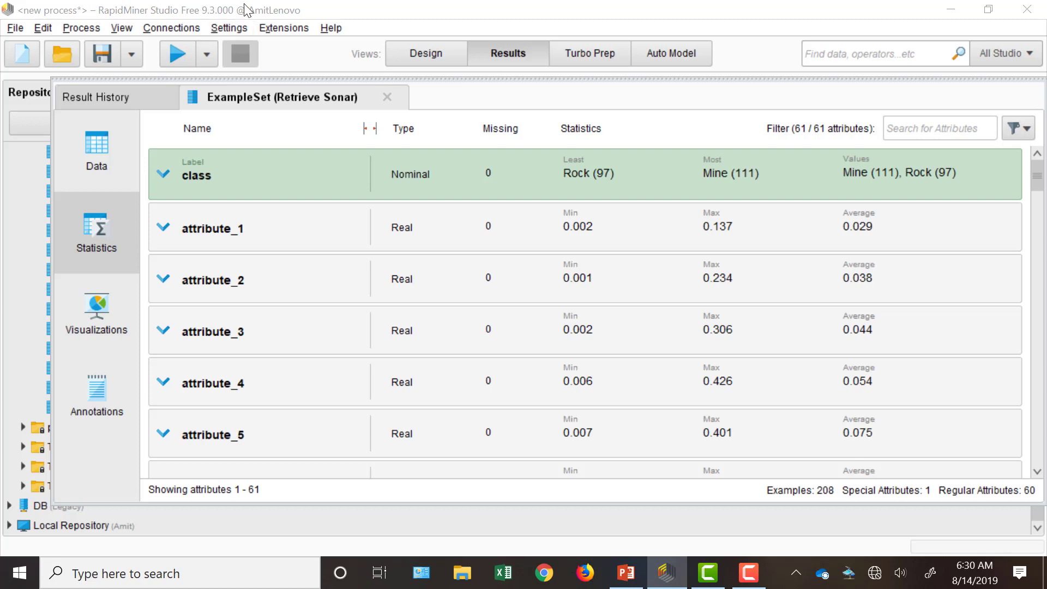
left_click(434, 55)
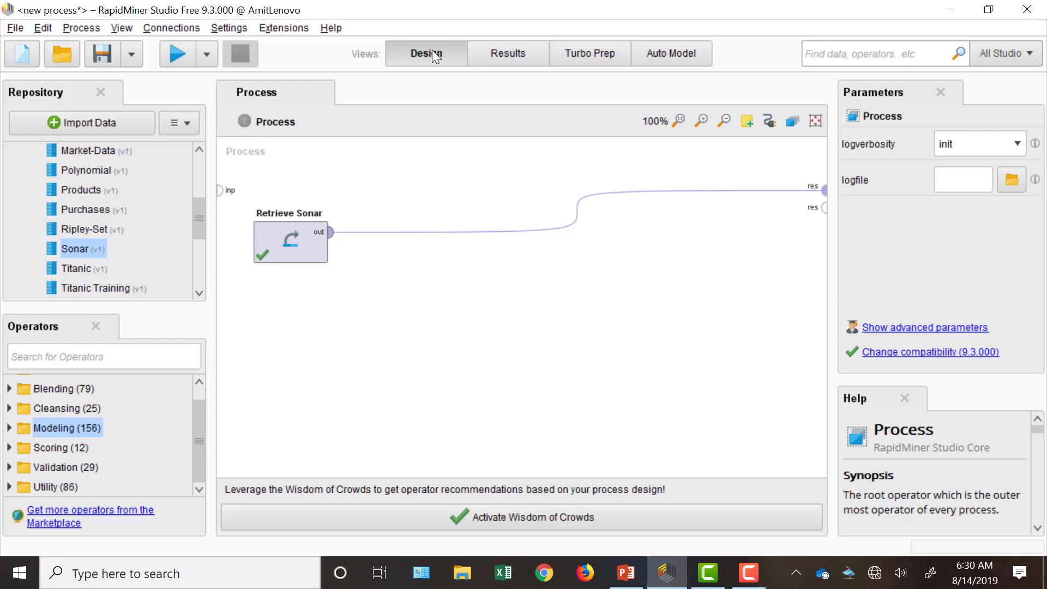
Add the Neural Net operator from the predictive modeling operators to the process, between Retrieve Sonar and the result ports.
left_click_drag(60, 447, 179, 453)
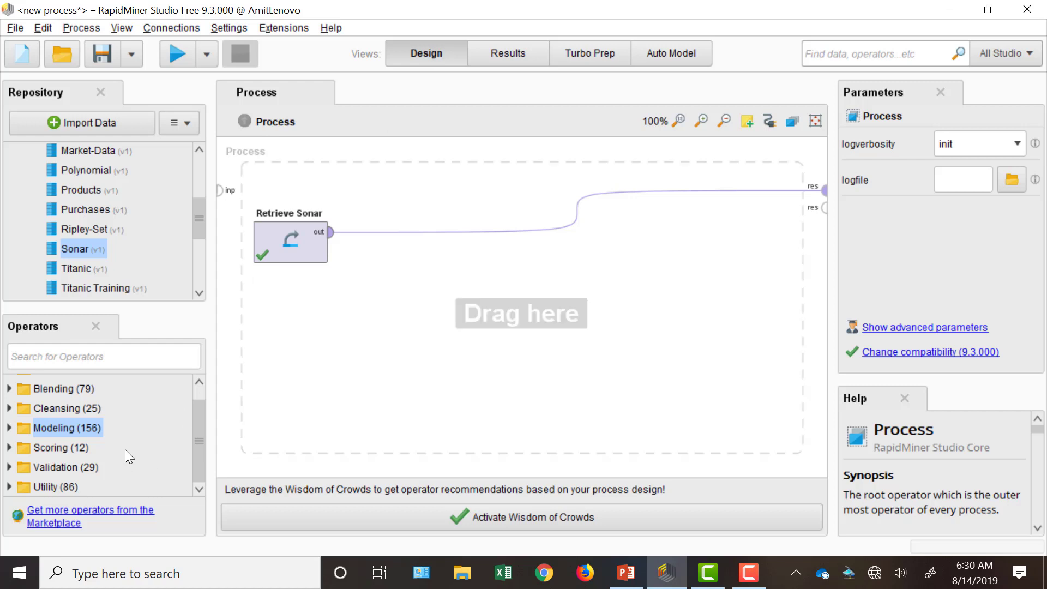
left_click_drag(126, 450, 69, 347)
left_click_drag(188, 453, 123, 411)
left_click_drag(79, 456, 8, 428)
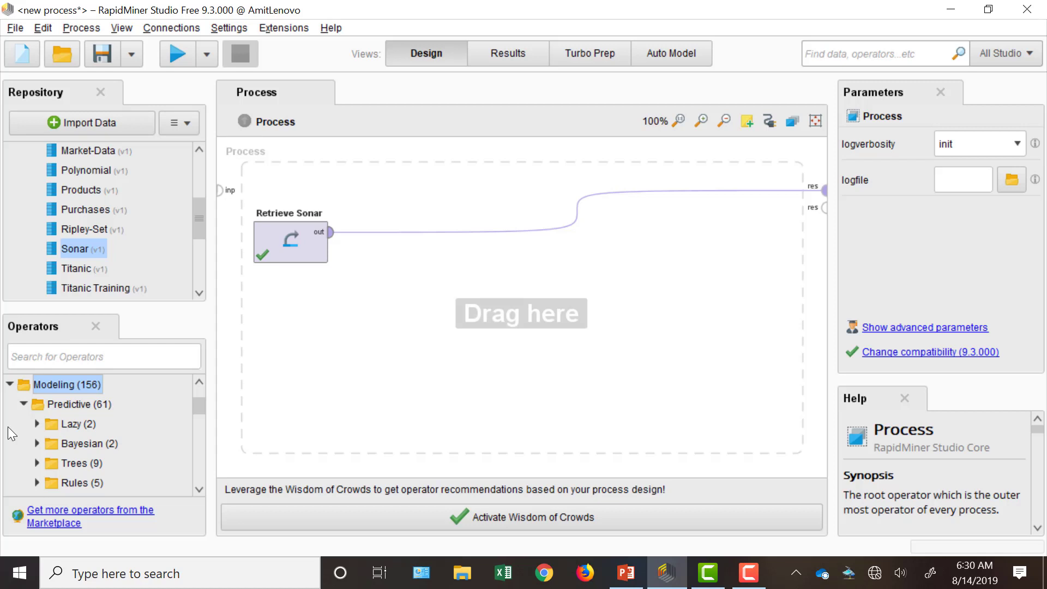
left_click(198, 489)
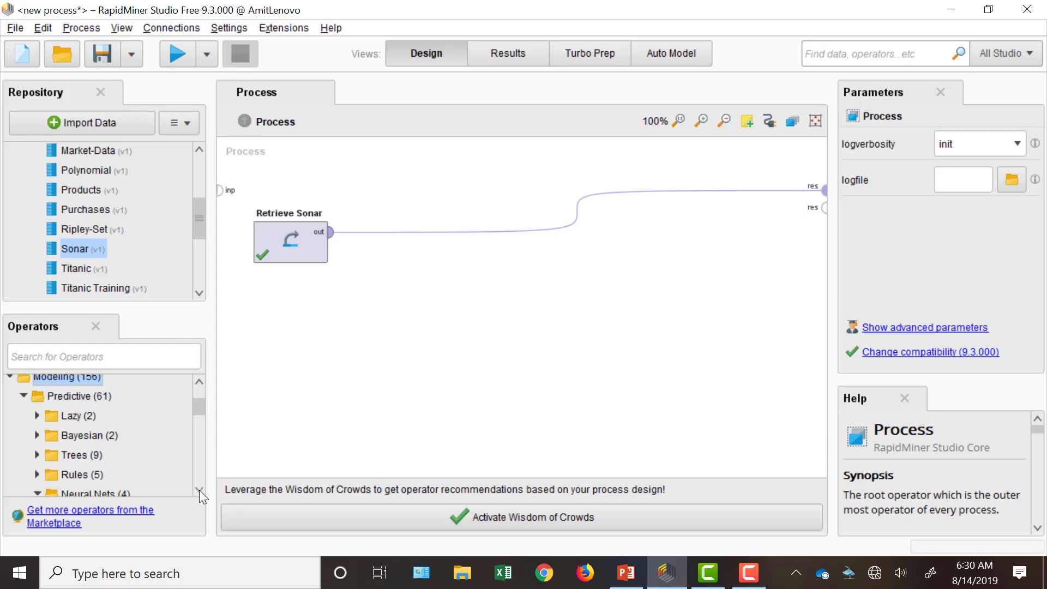
left_click(198, 489)
left_click(199, 490)
left_click(198, 489)
left_click(198, 489)
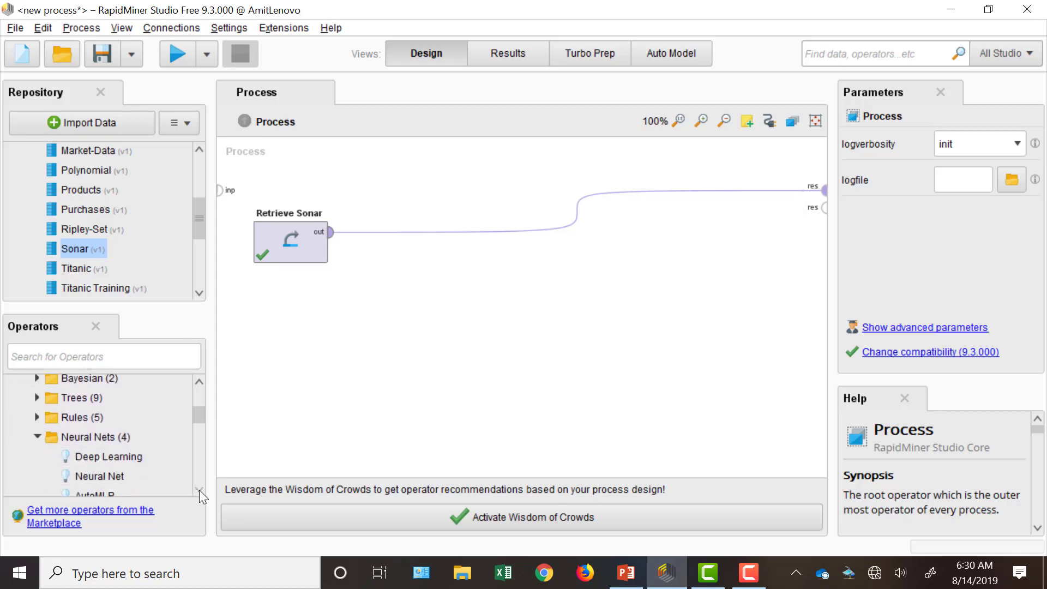
left_click(199, 490)
left_click(199, 490)
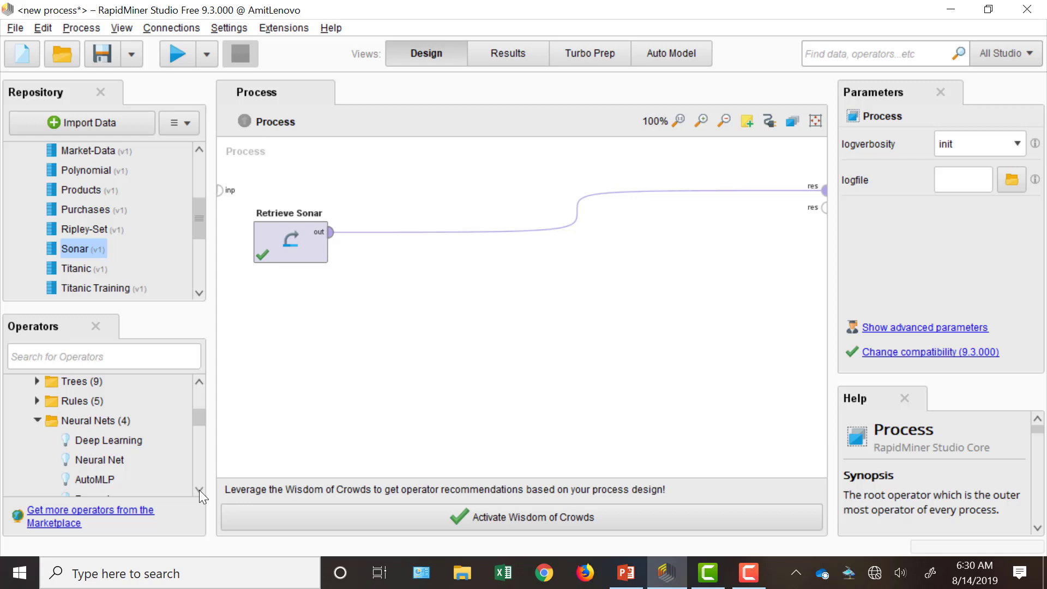
left_click_drag(96, 460, 503, 298)
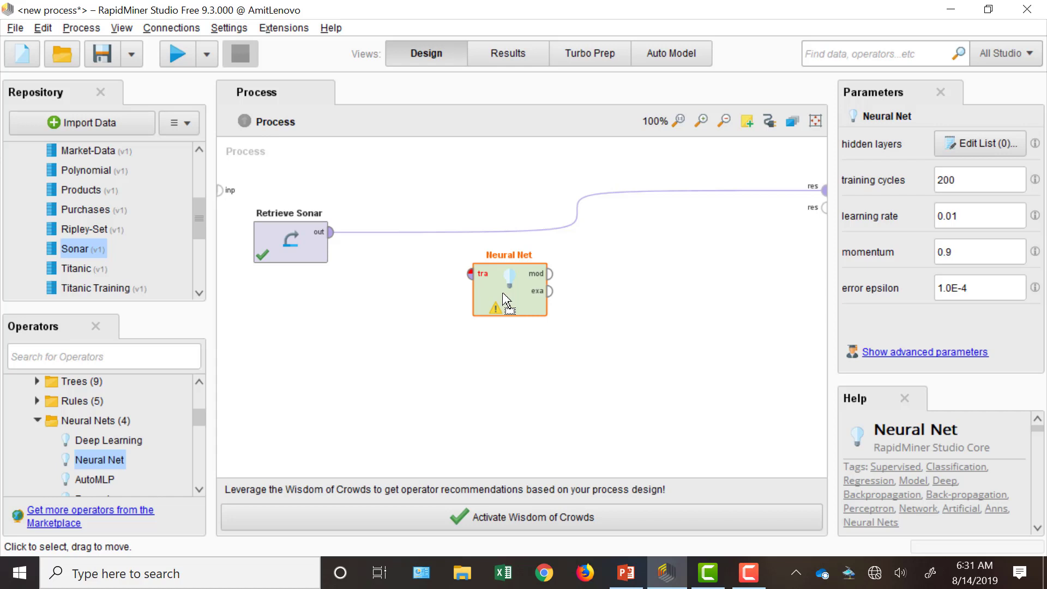
Reroute the Retrieve Sonar output to the Neural Net training input and connect the Neural Net model output to the first result port.
left_click(580, 212, "alt")
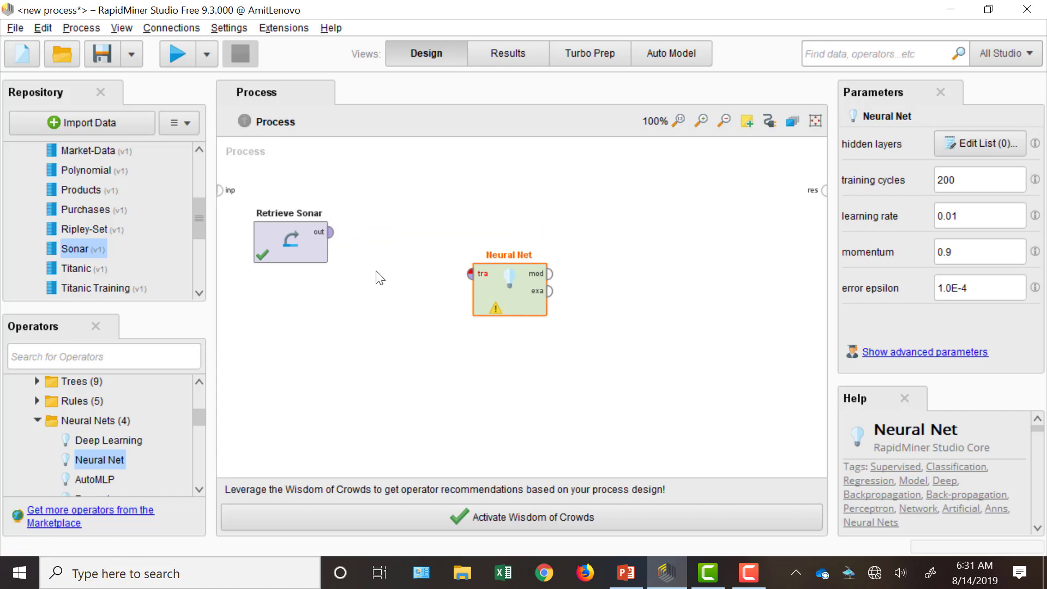
left_click(334, 238)
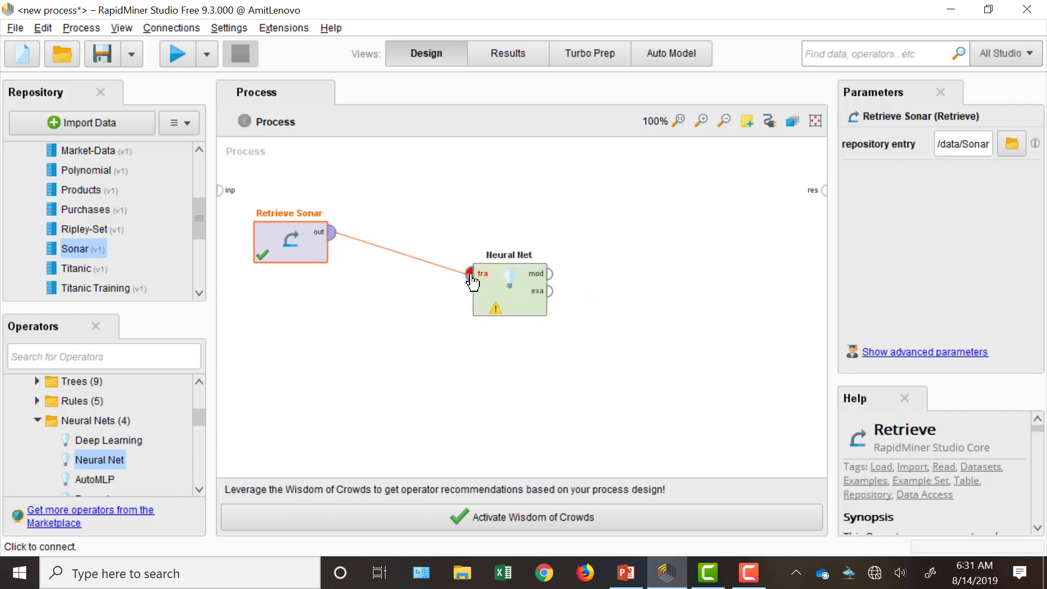
left_click(471, 274)
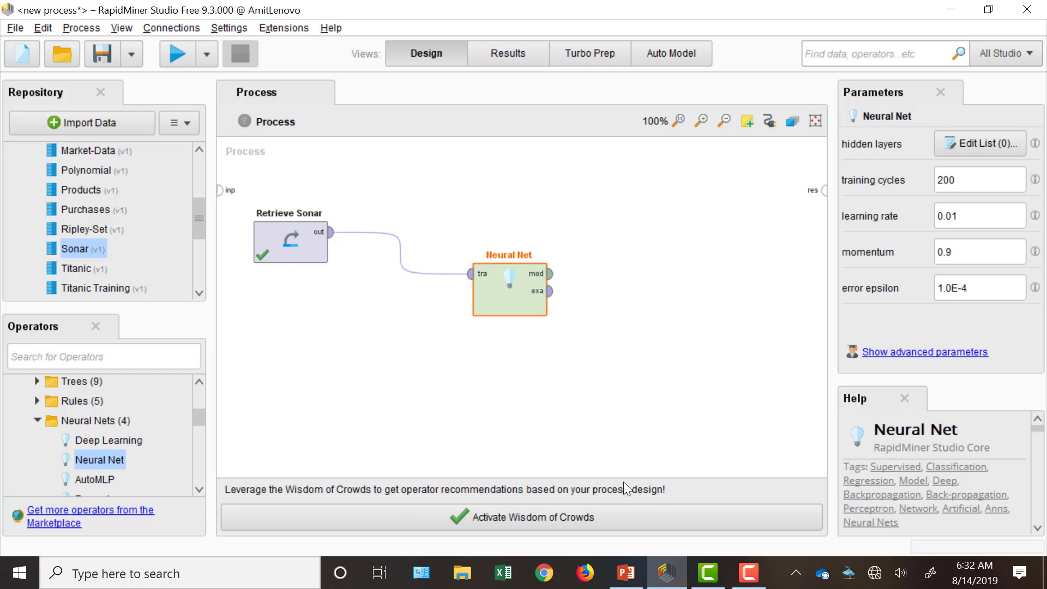
left_click(552, 278)
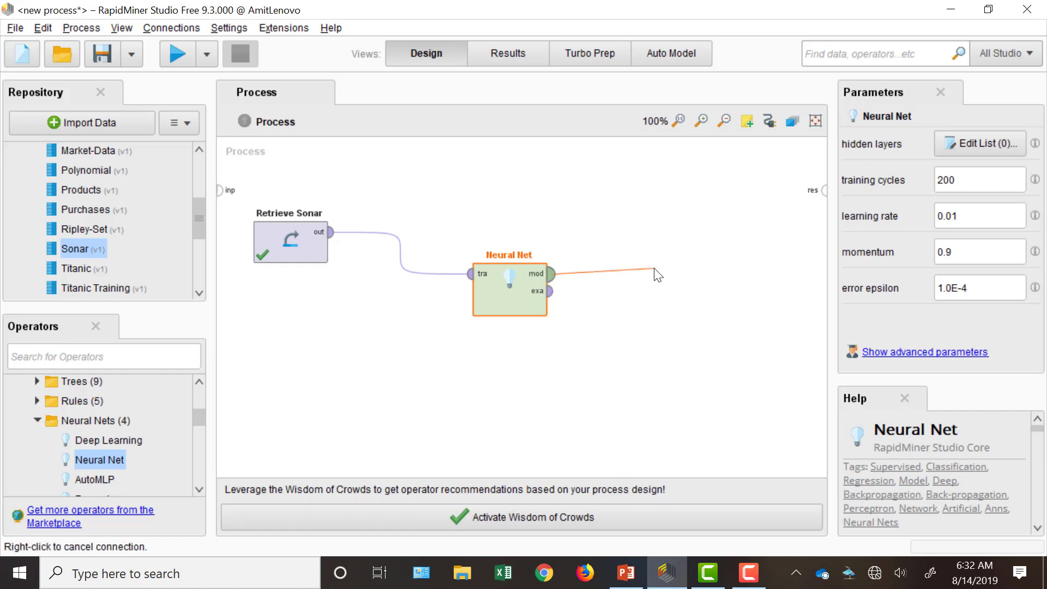
left_click(824, 190)
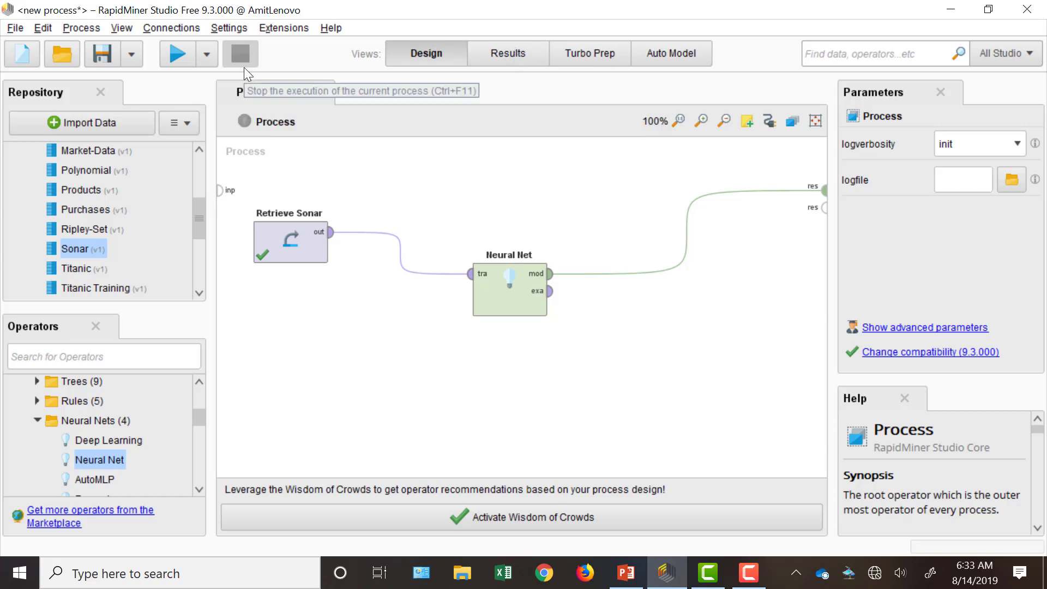
Run the process and examine the input, hidden and output layers in the resulting neural net diagram.
left_click(179, 57)
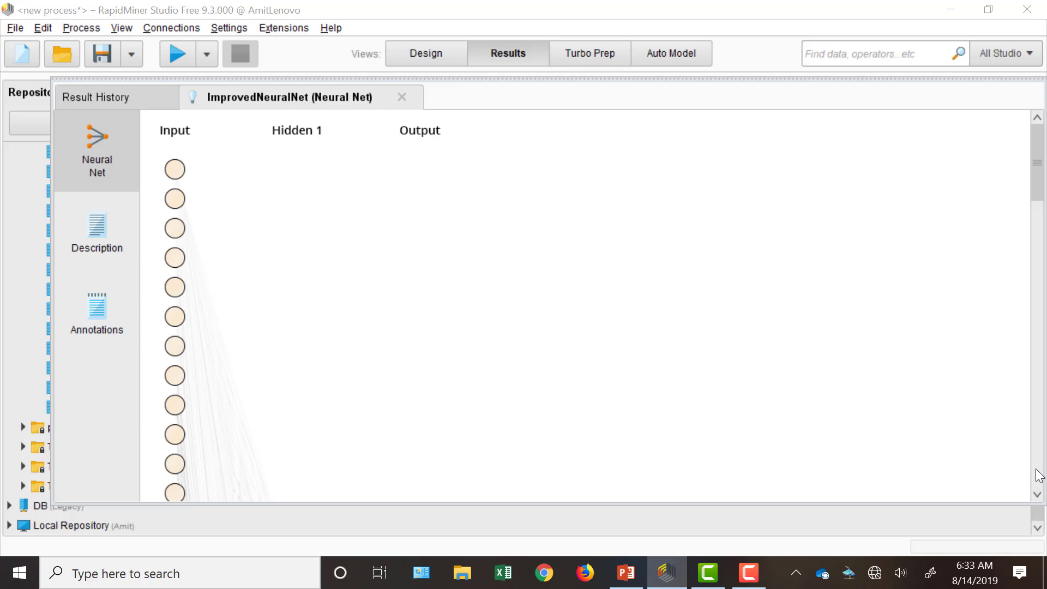
scroll(1039, 475, "down", 5)
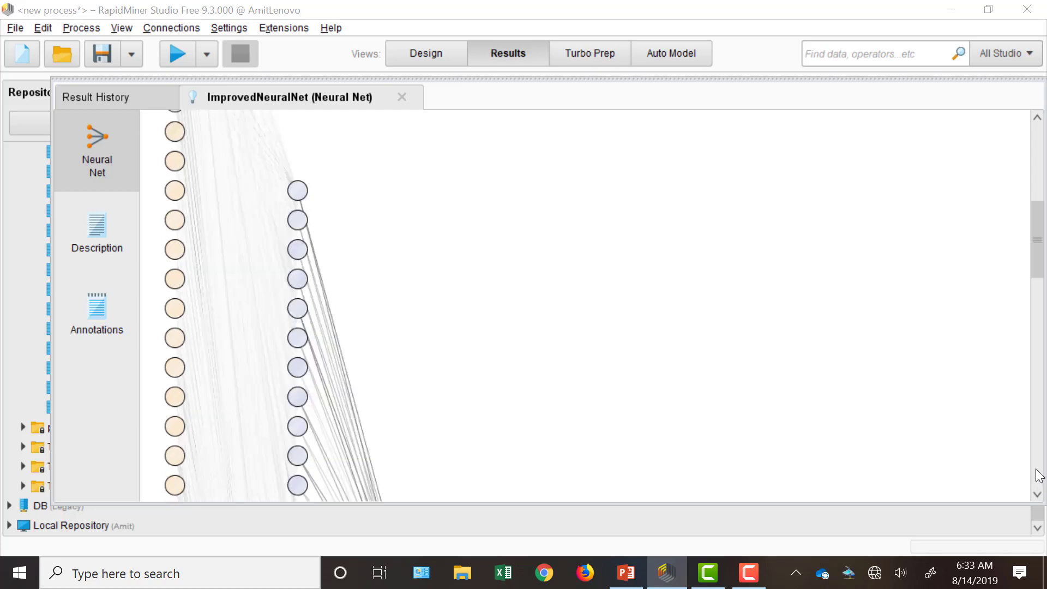
scroll(1039, 475, "down", 3)
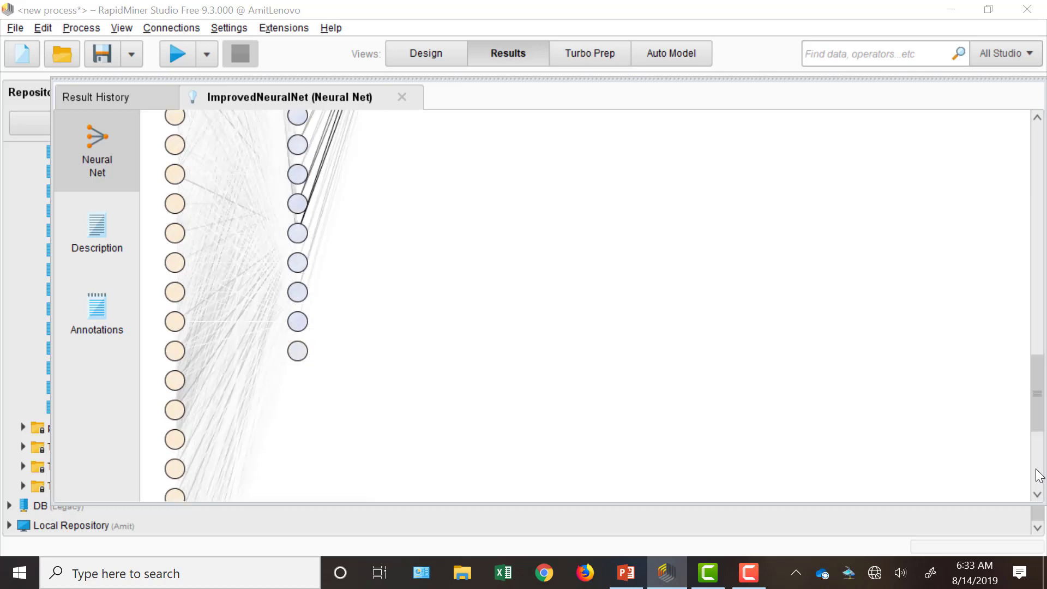
scroll(1039, 476, "down", 3)
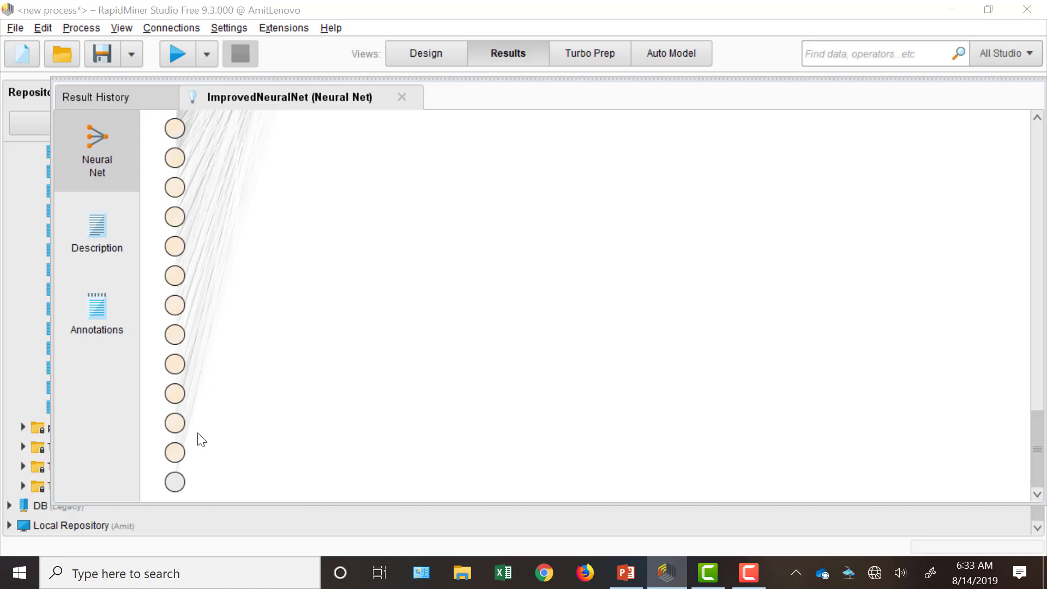
left_click(1040, 146)
left_click(1040, 146)
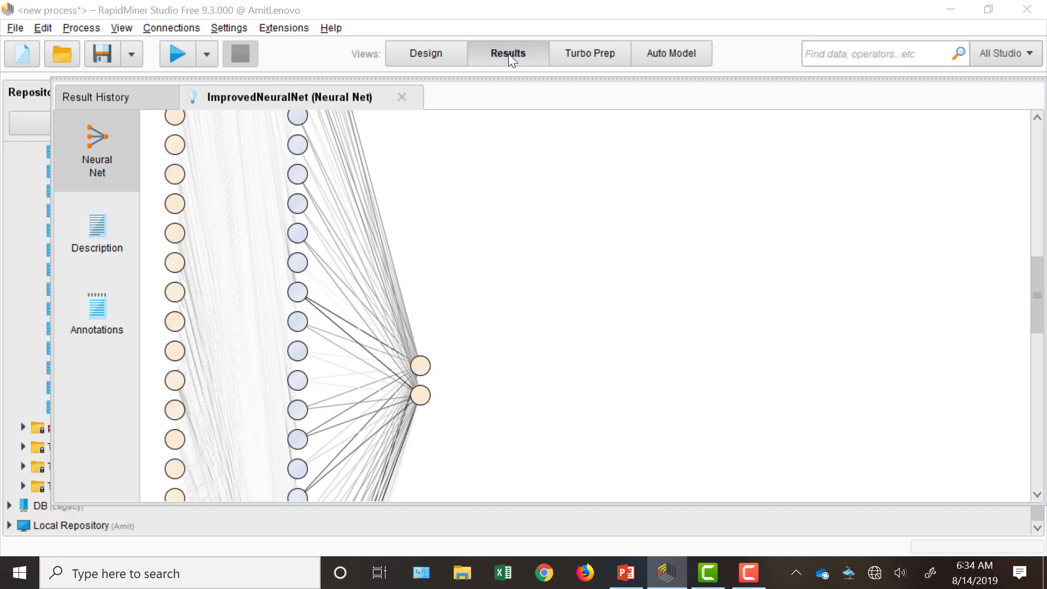
left_click(442, 63)
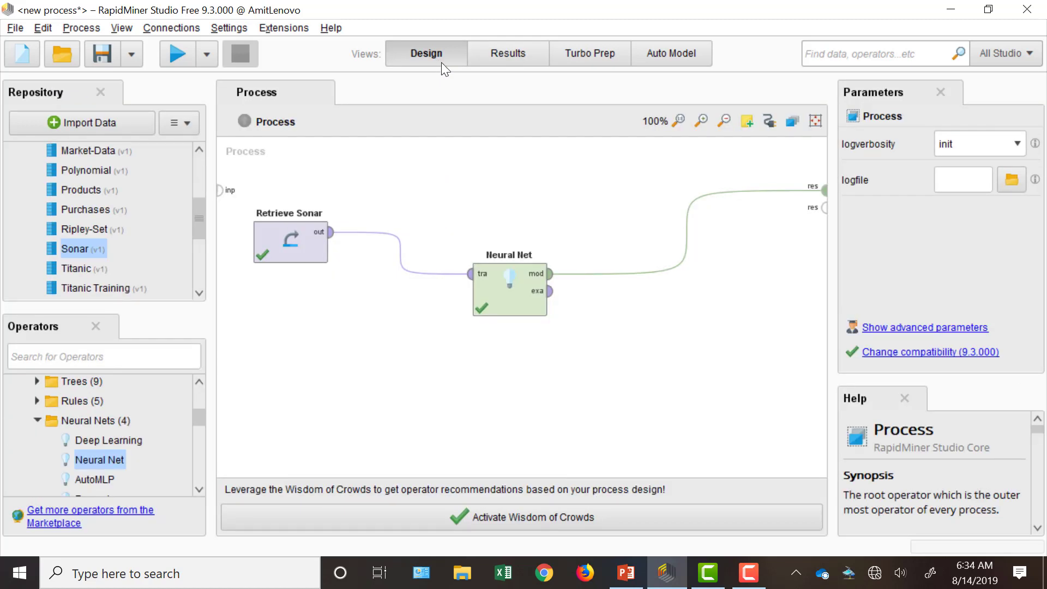
left_click(498, 54)
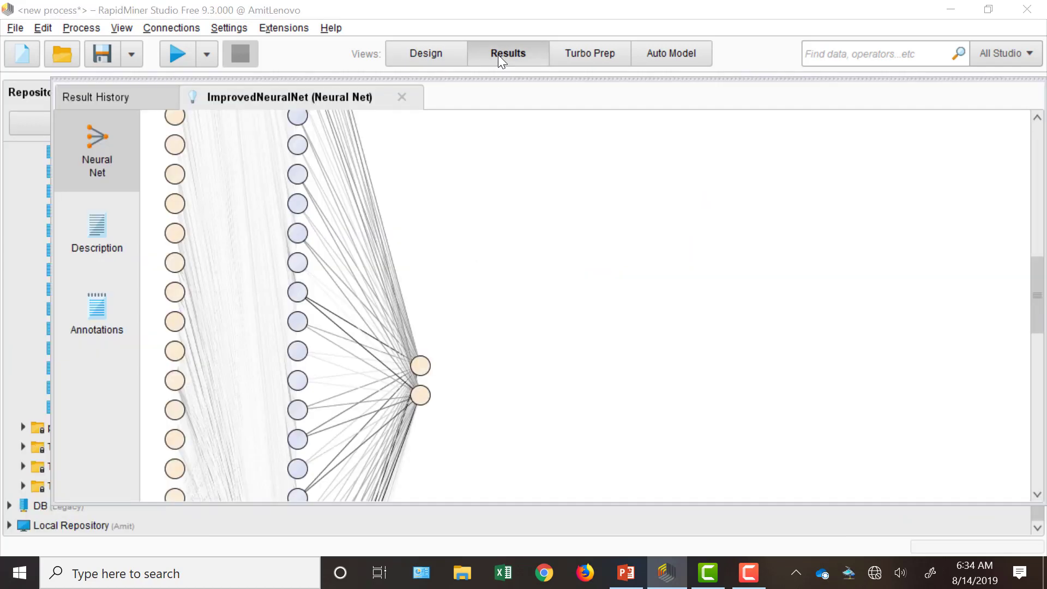
Return to the process design and review the parameters of the Neural Net operator.
left_click(438, 54)
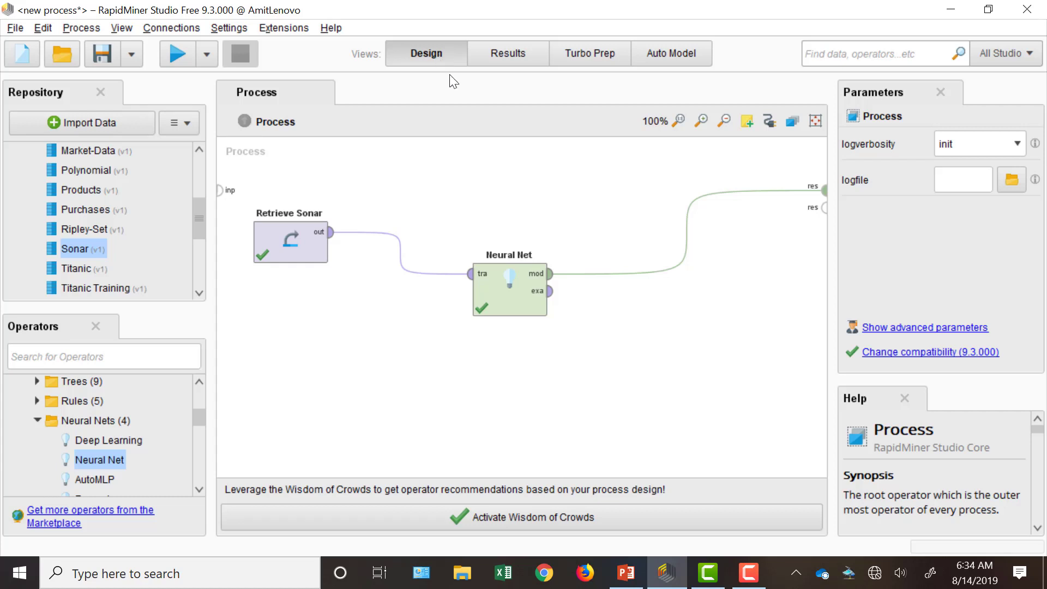
left_click(507, 298)
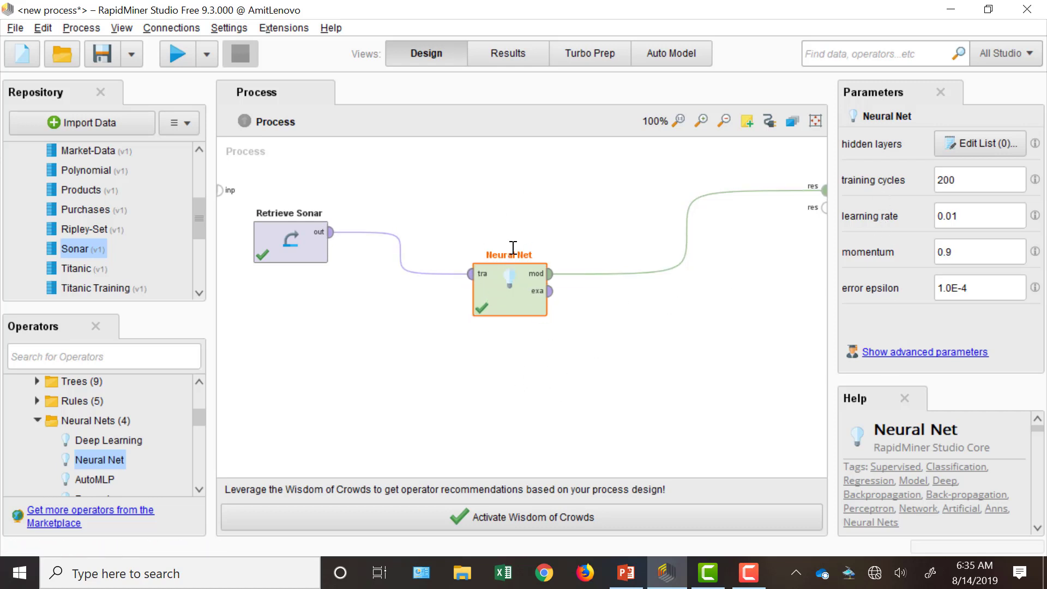
left_click(539, 219)
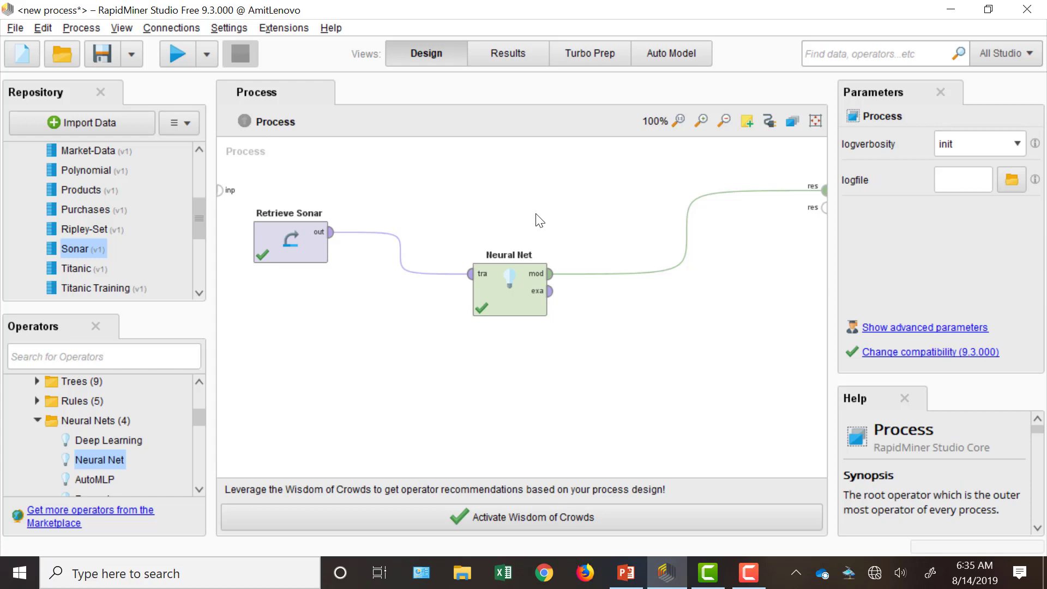